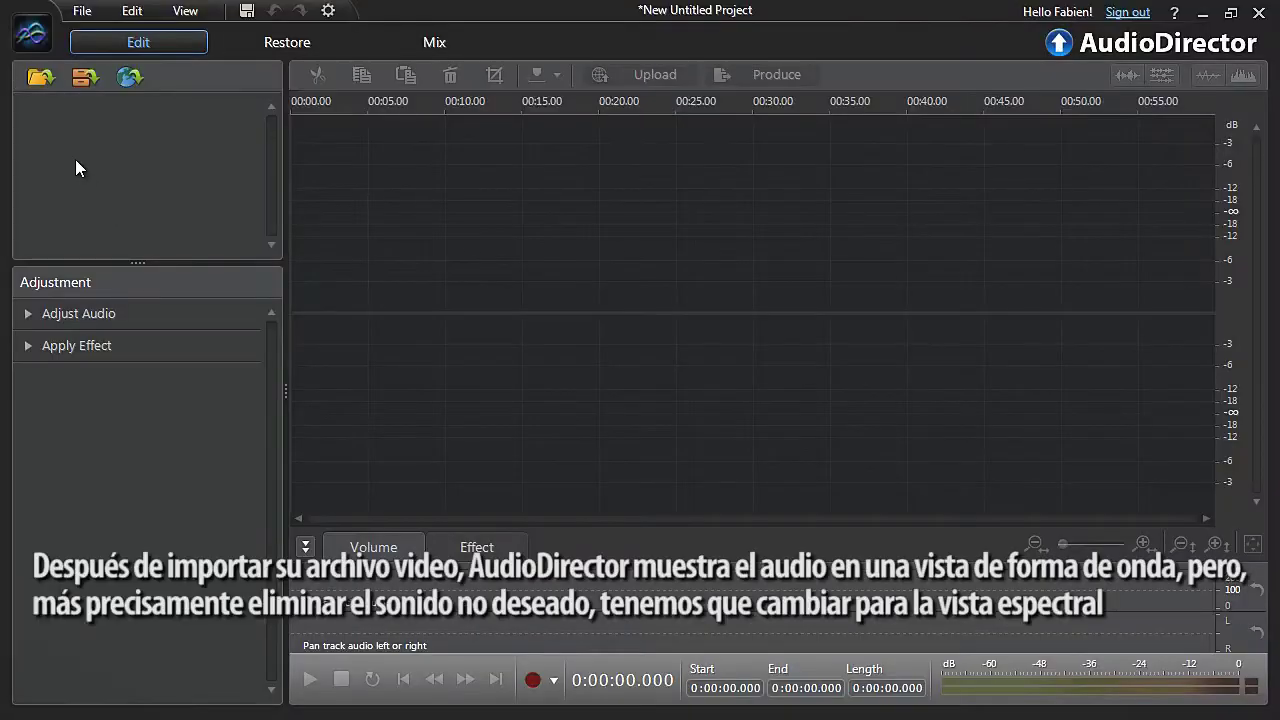
- Import the ORCHESTRA-WITH-ANNOYING-RINGING-PHONE video from the Desktop to show its stereo waveform
click(40, 80)
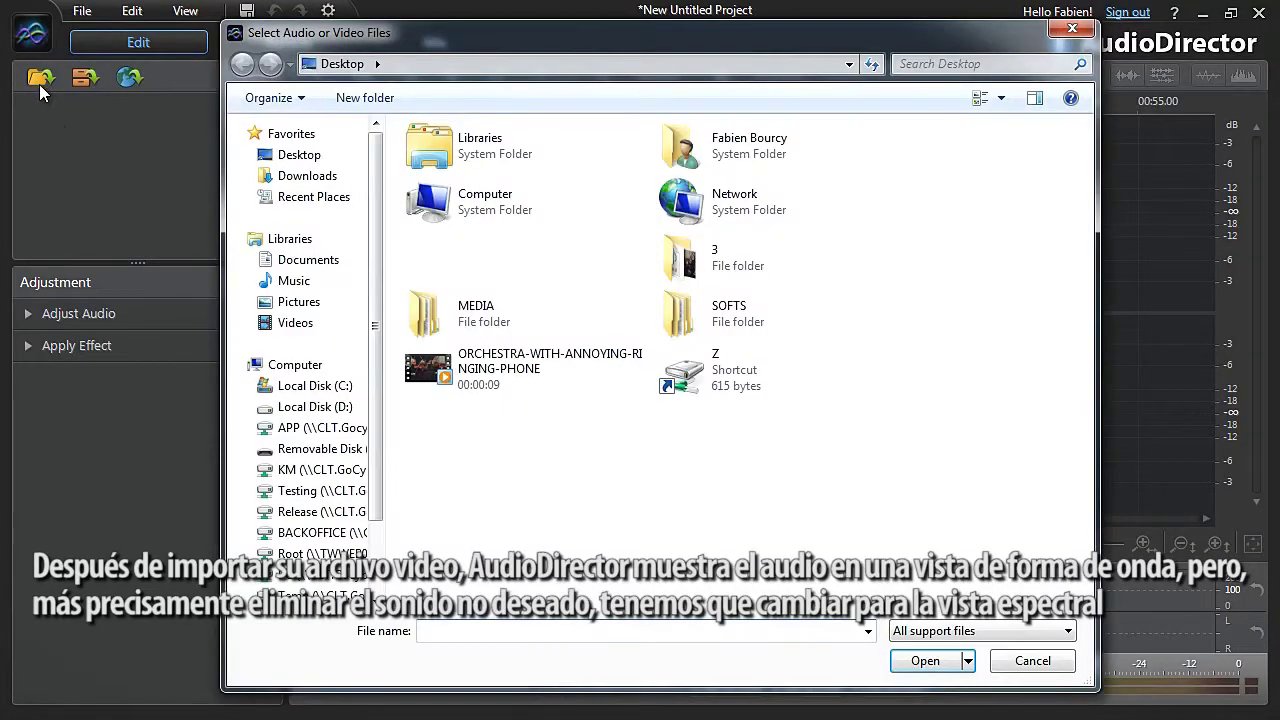
double_click(410, 372)
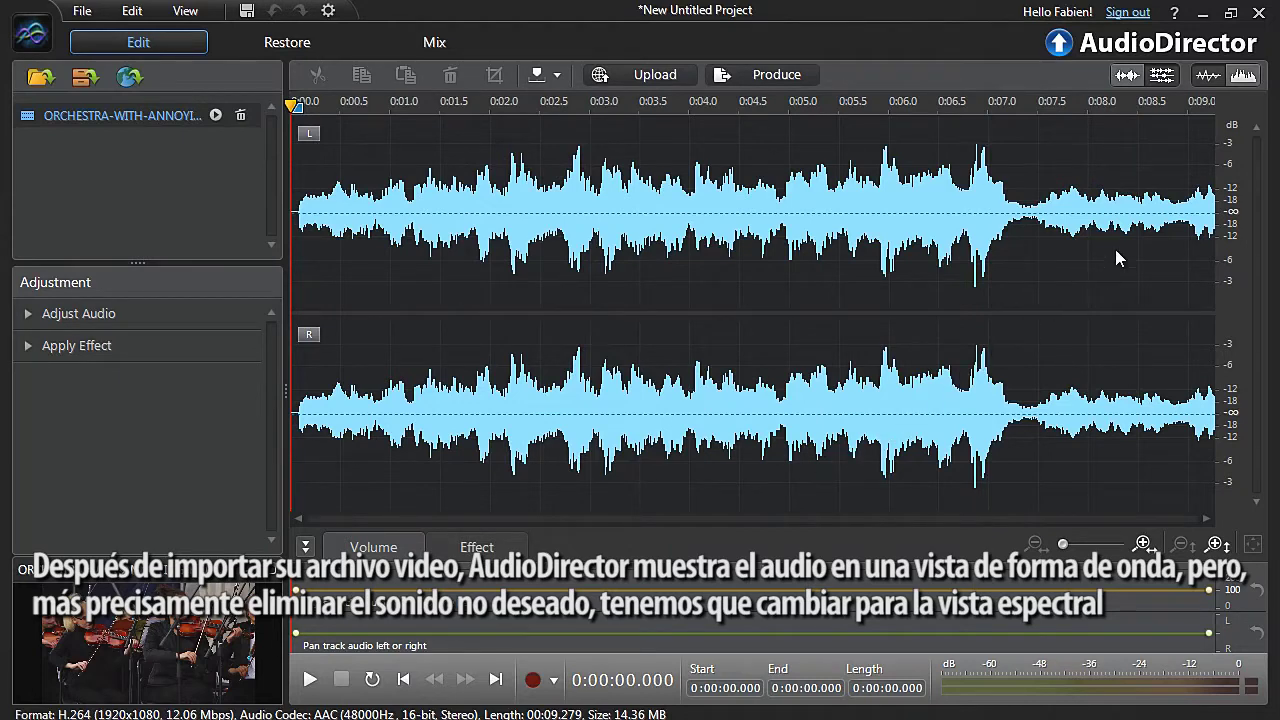
- Switch to spectral frequency view and expand Visual Repair in the Restore module
click(1244, 78)
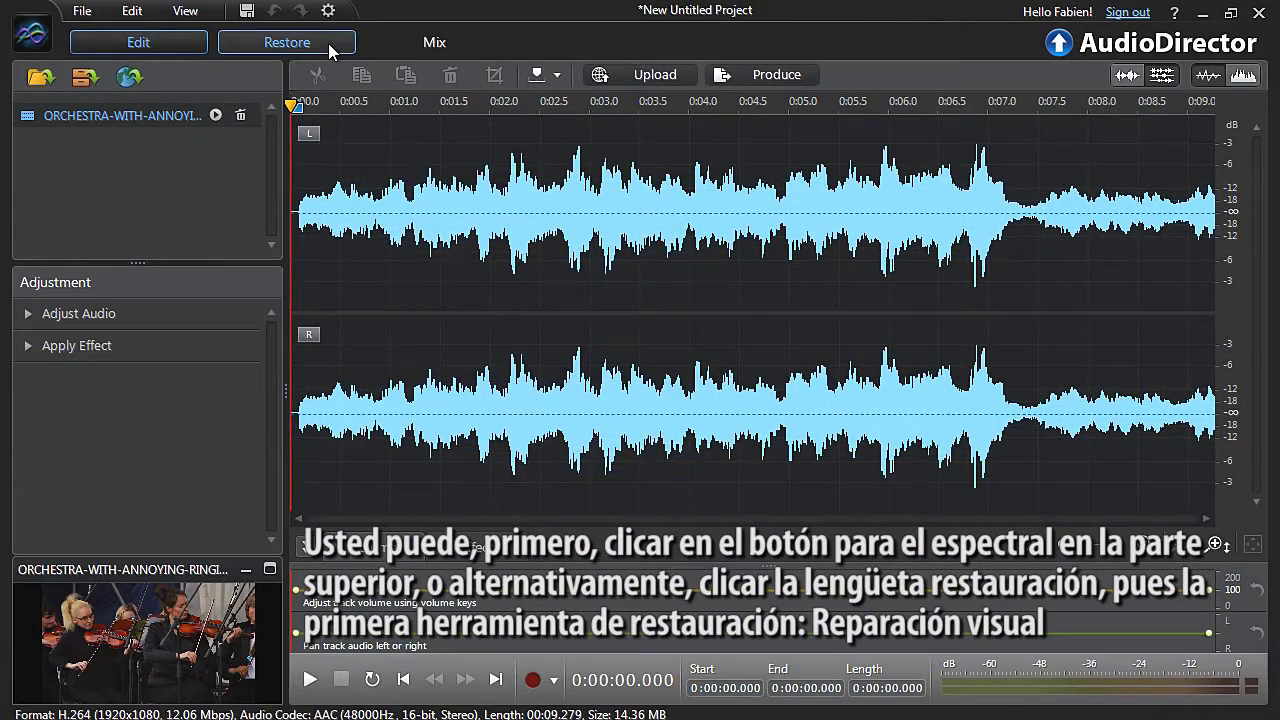
click(328, 43)
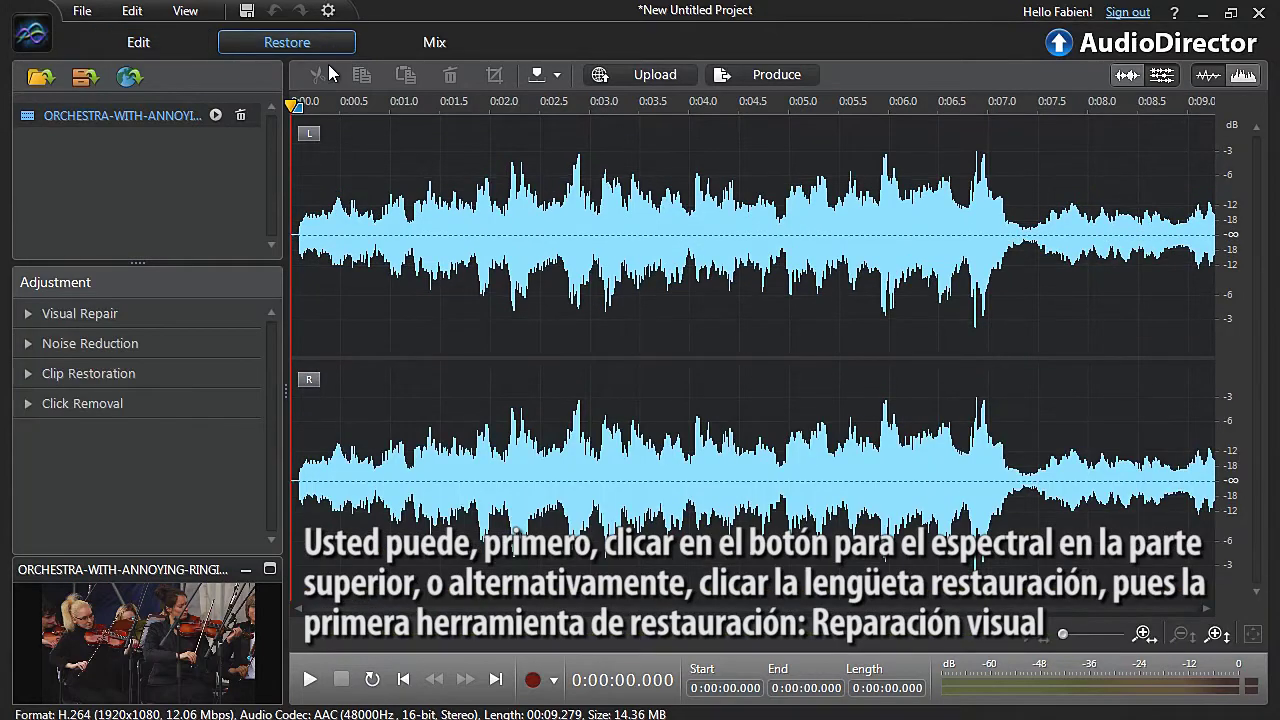
click(153, 315)
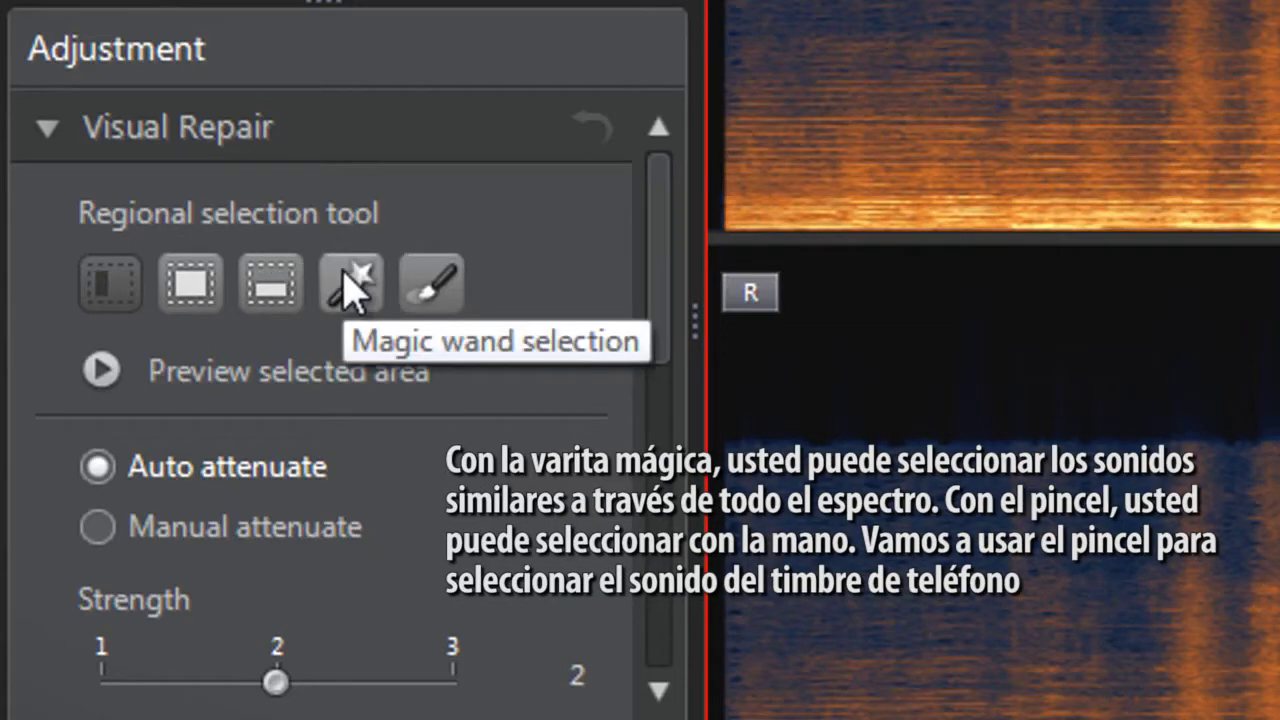
- Brush-select the 4 kHz ring band from 0:00:03.333 for 1.398 seconds and preview it
click(424, 290)
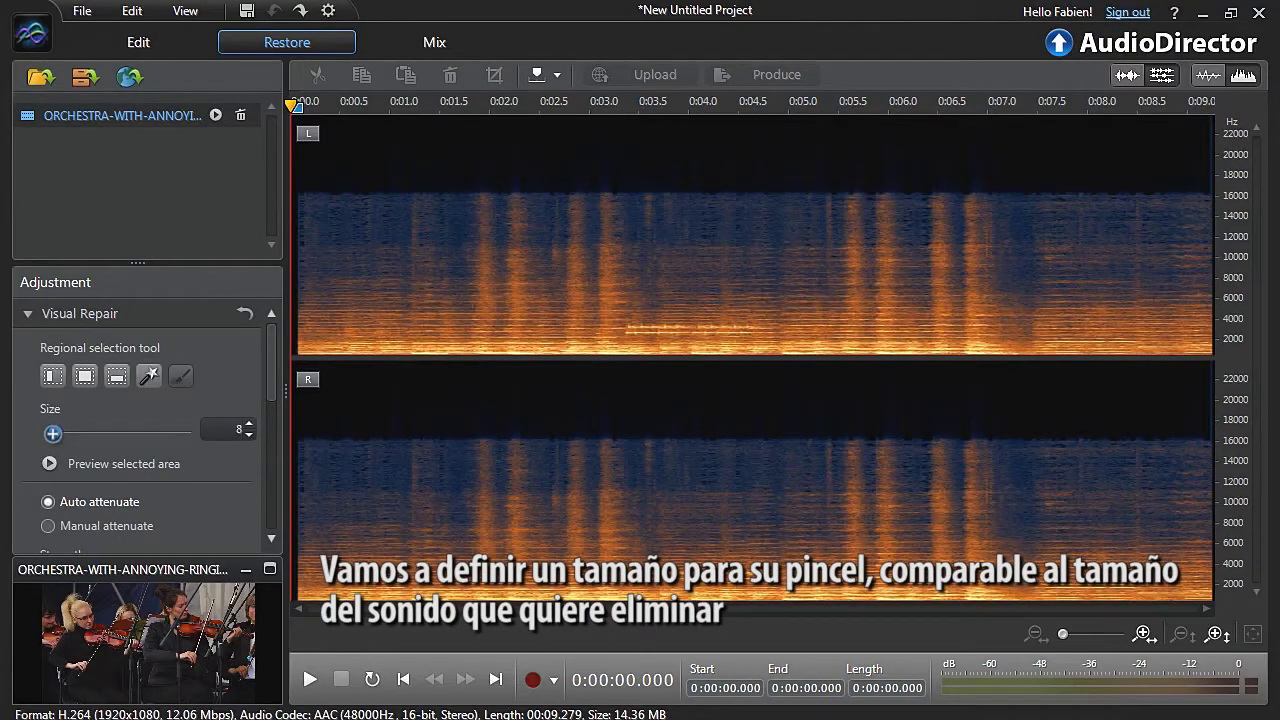
drag(629, 329, 760, 329)
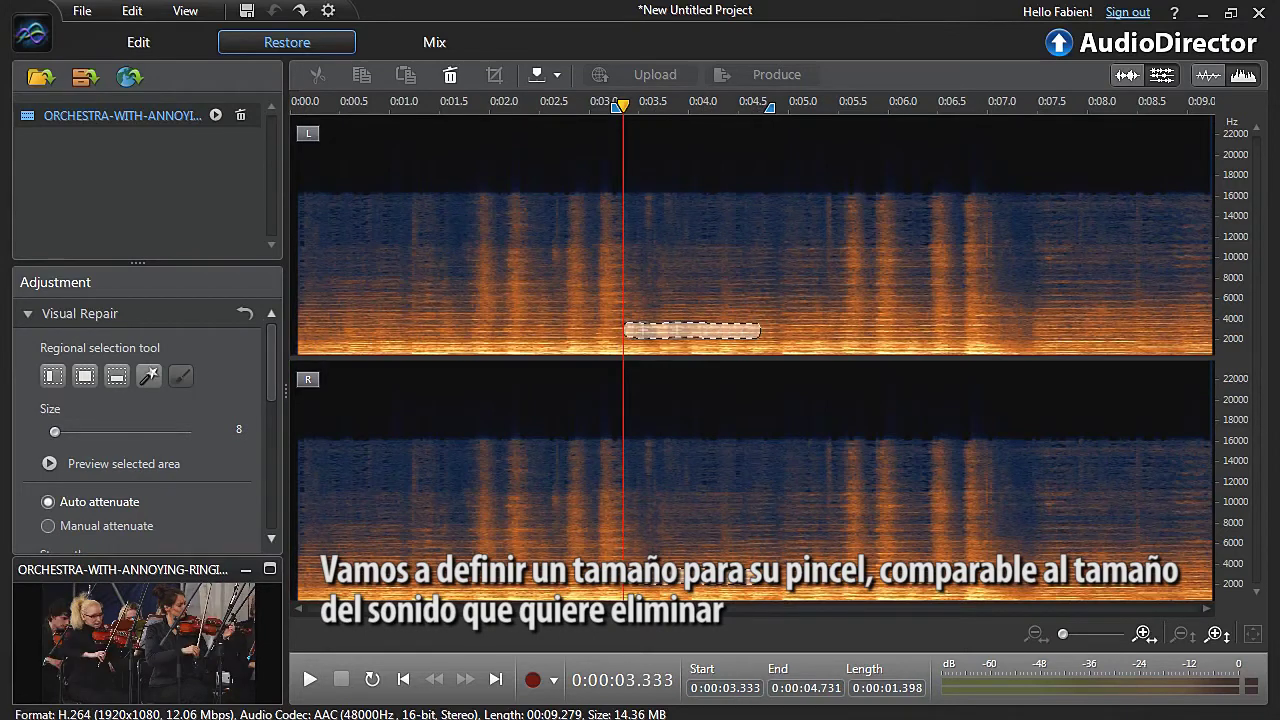
click(50, 465)
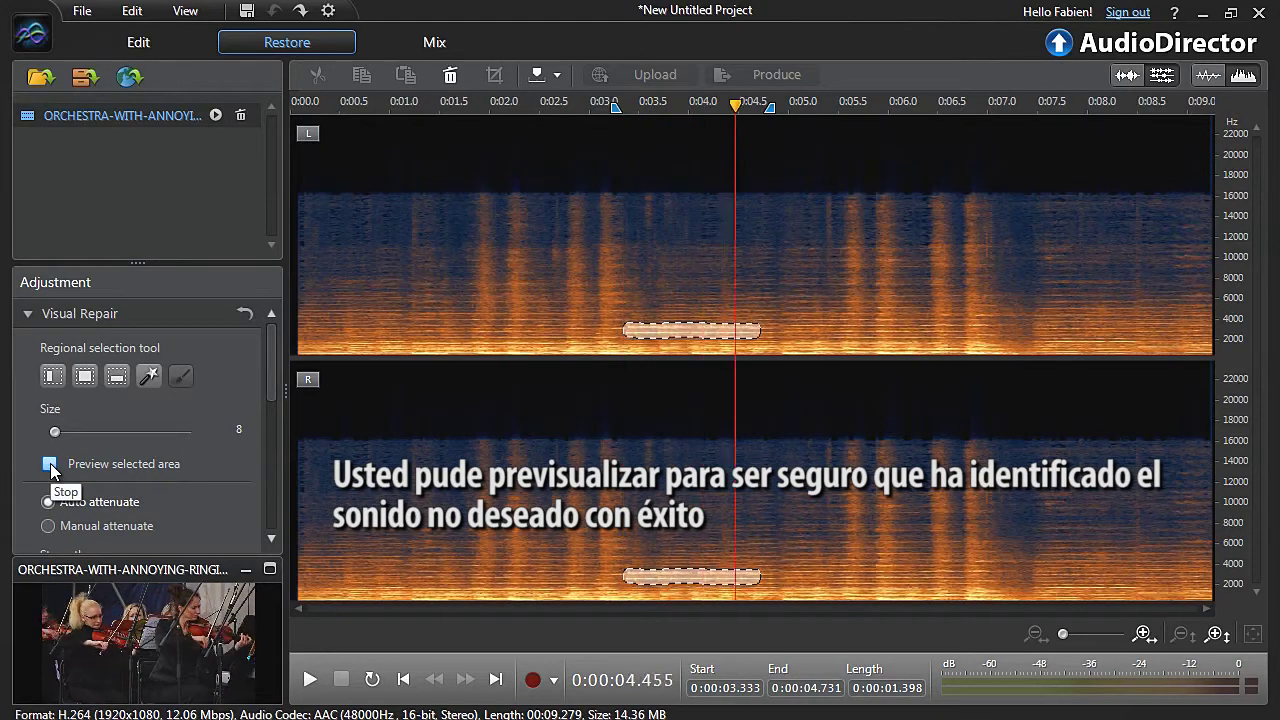
drag(271, 372, 271, 412)
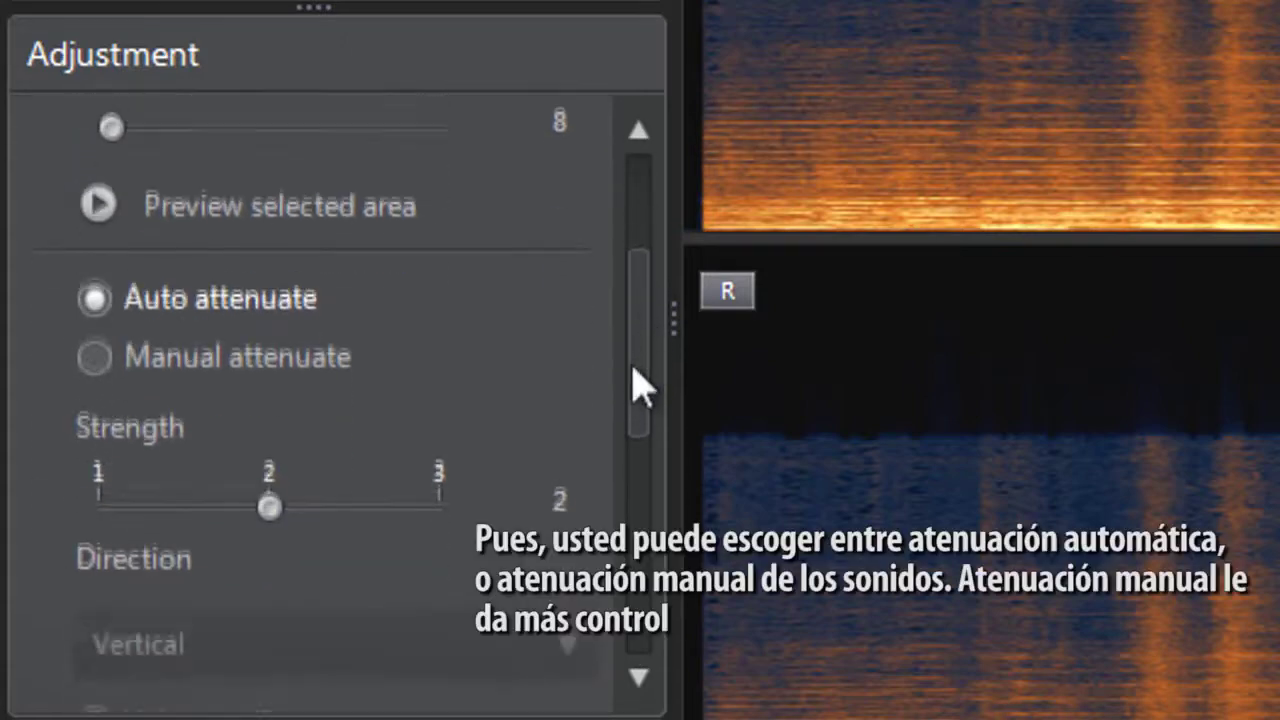
drag(634, 368, 634, 410)
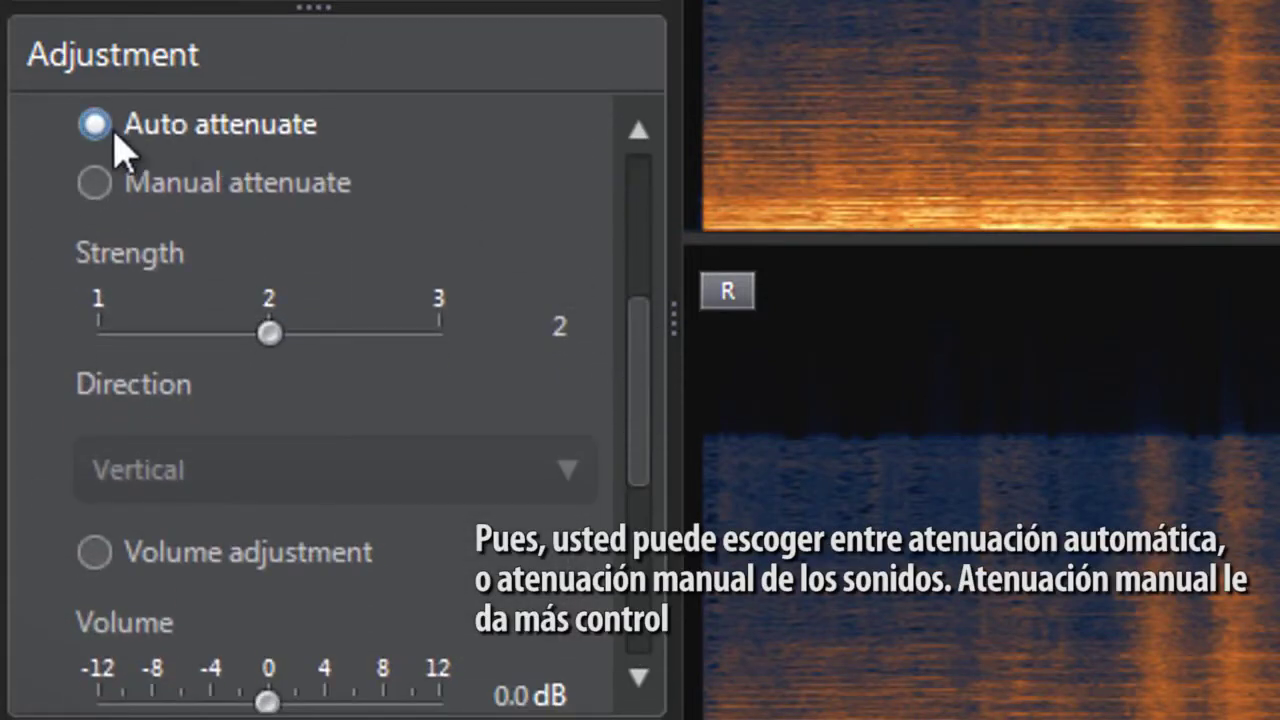
- Set Visual Repair to Manual attenuate at strength 2, Vertical direction, after trying Volume adjustment
click(96, 183)
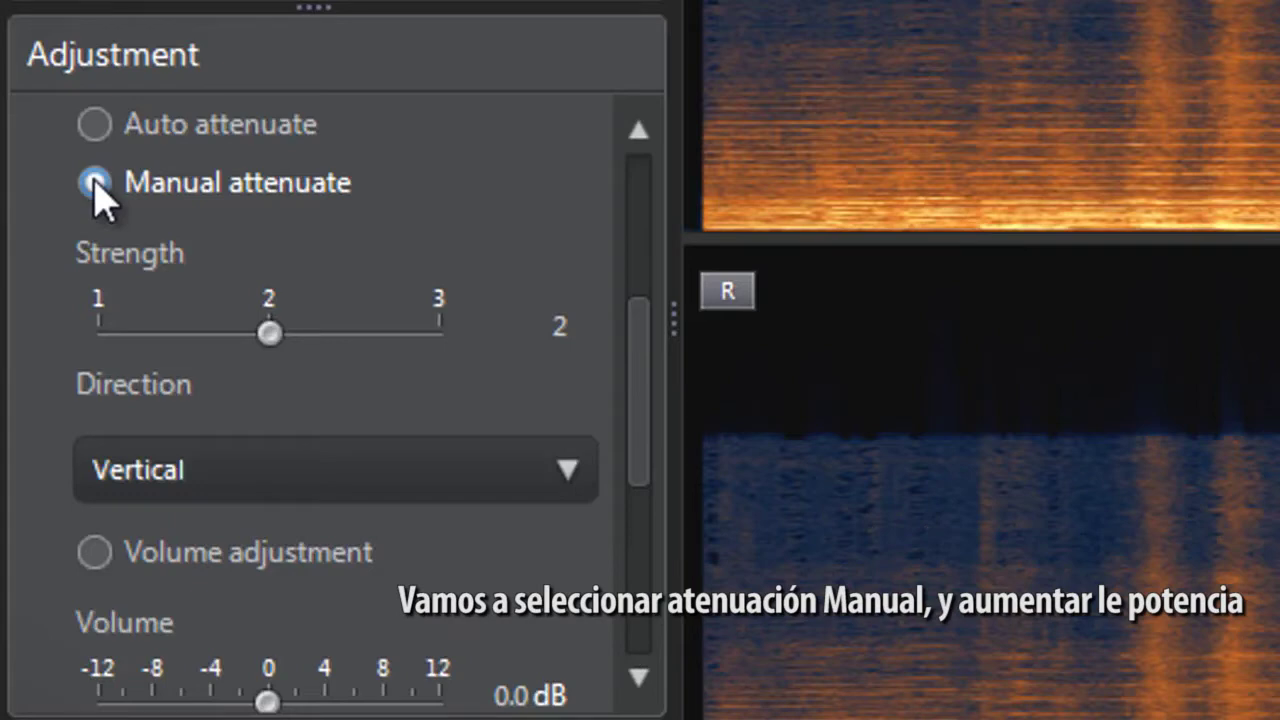
drag(268, 333, 346, 342)
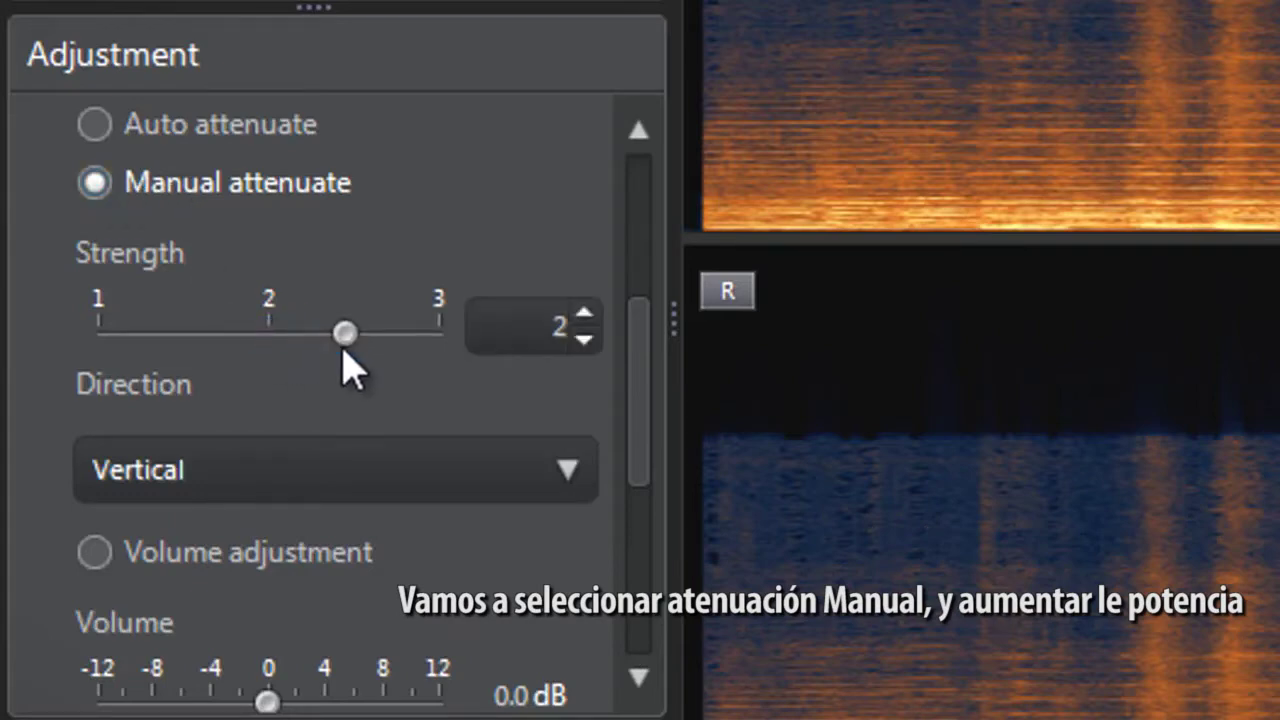
click(96, 550)
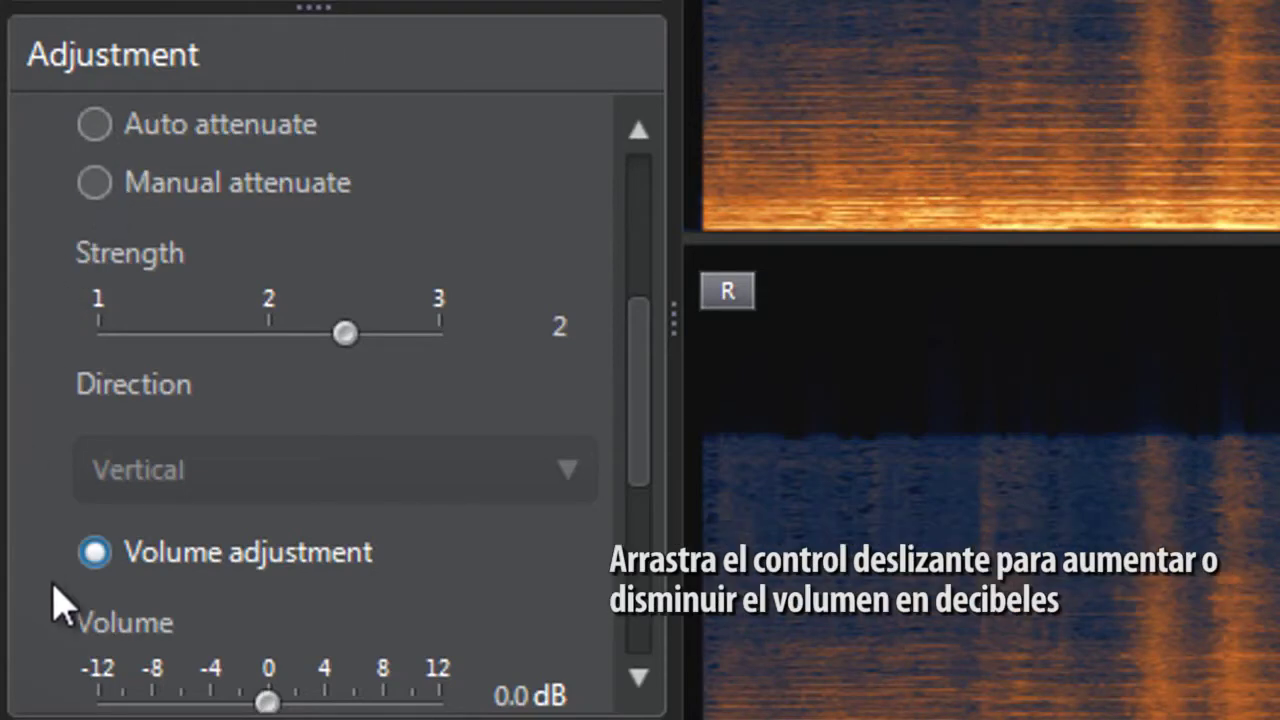
drag(267, 702, 163, 702)
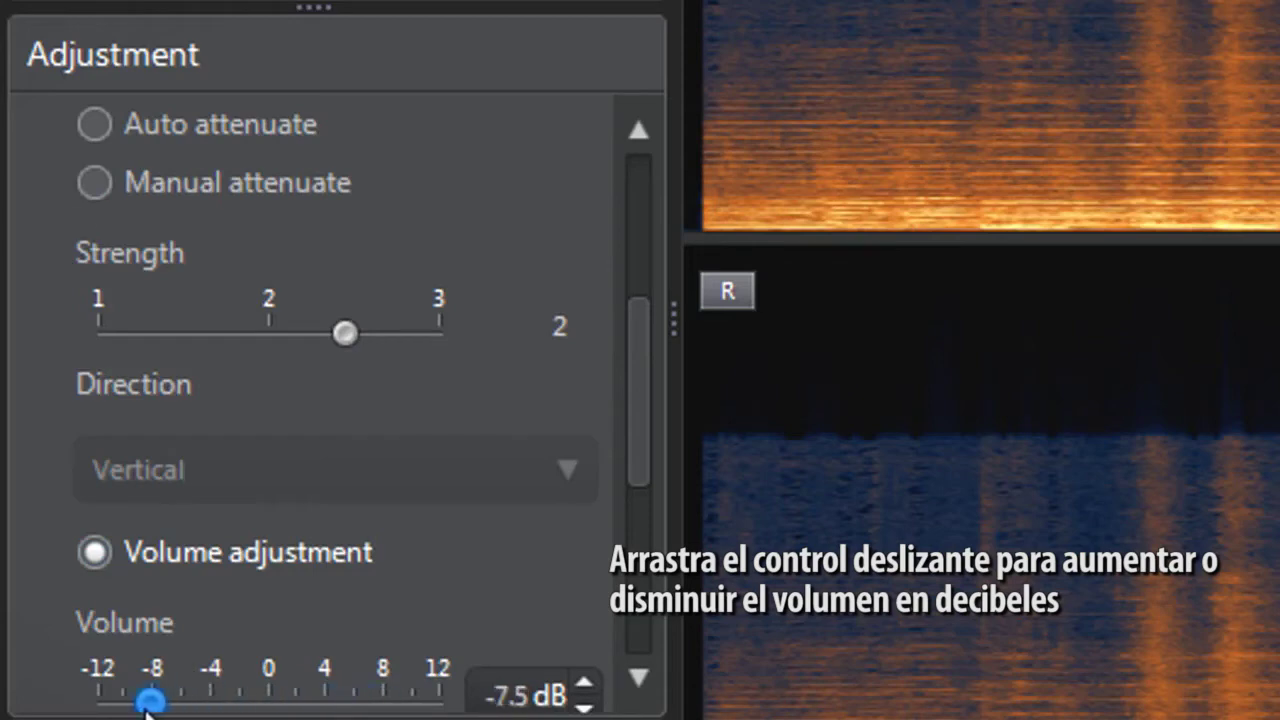
click(80, 200)
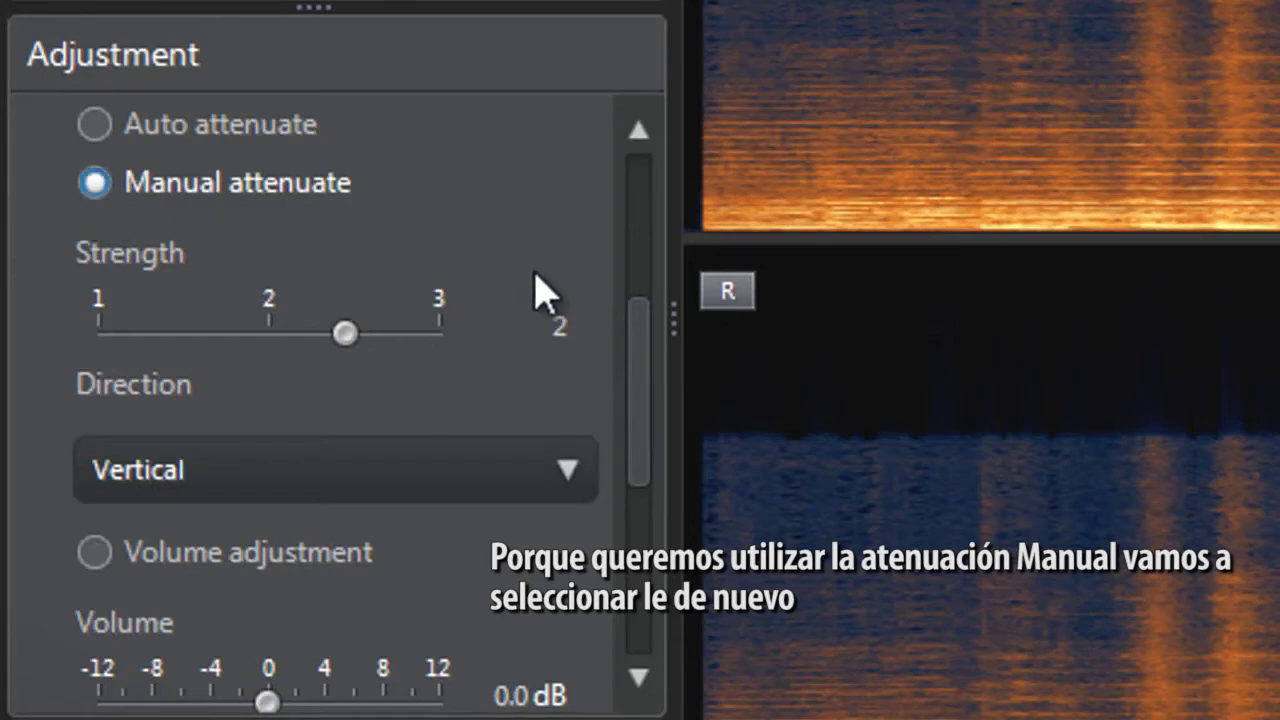
drag(640, 425, 637, 529)
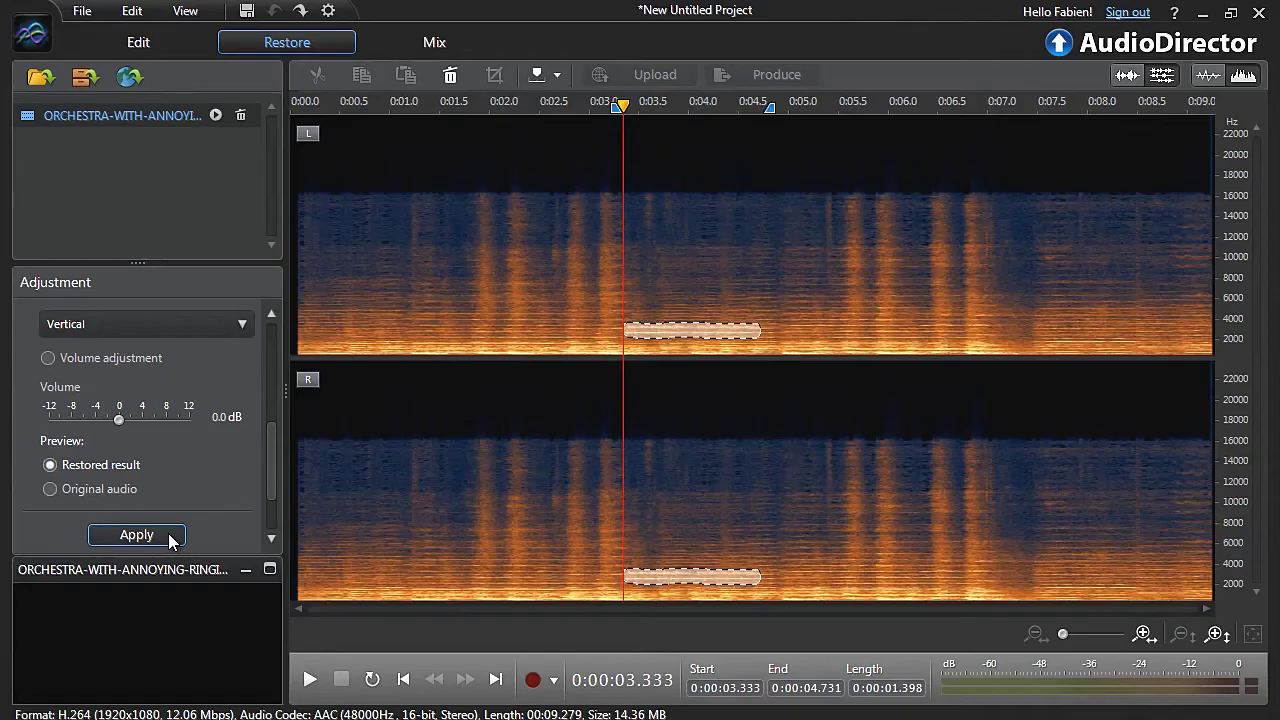
- Apply the Visual Repair to remove the phone ring and play back the orchestra audio
click(169, 537)
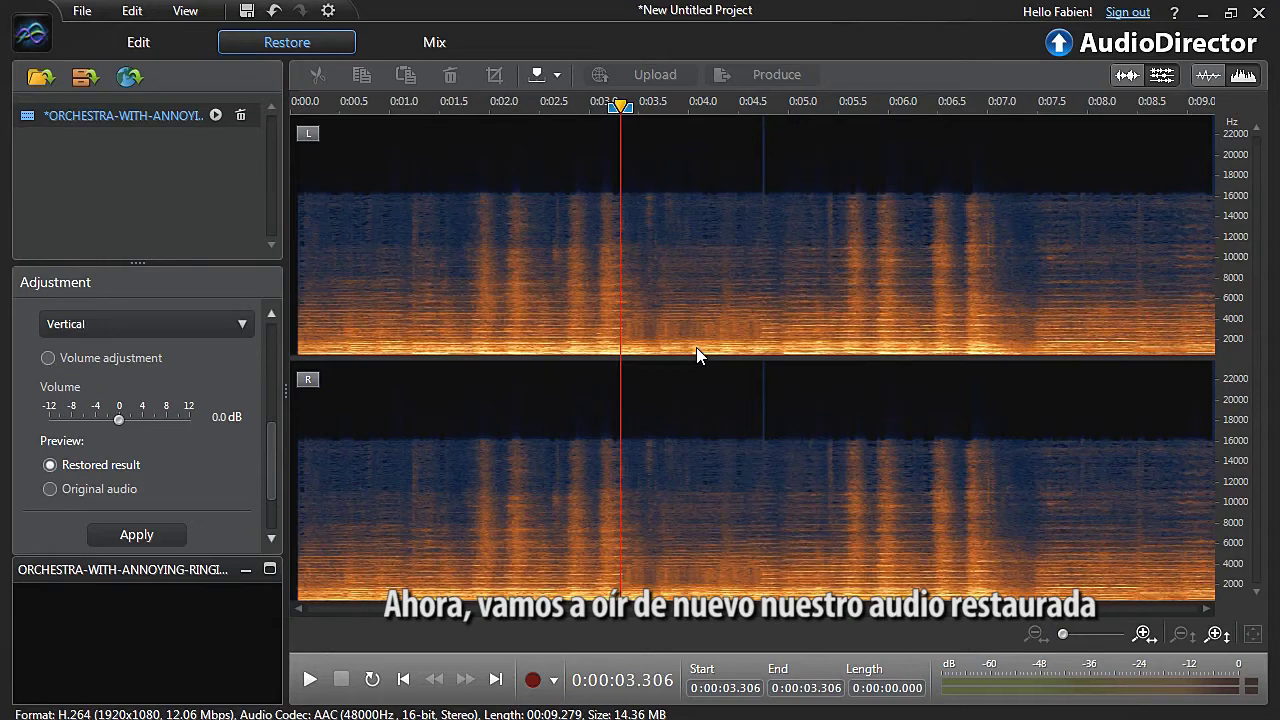
key(space)
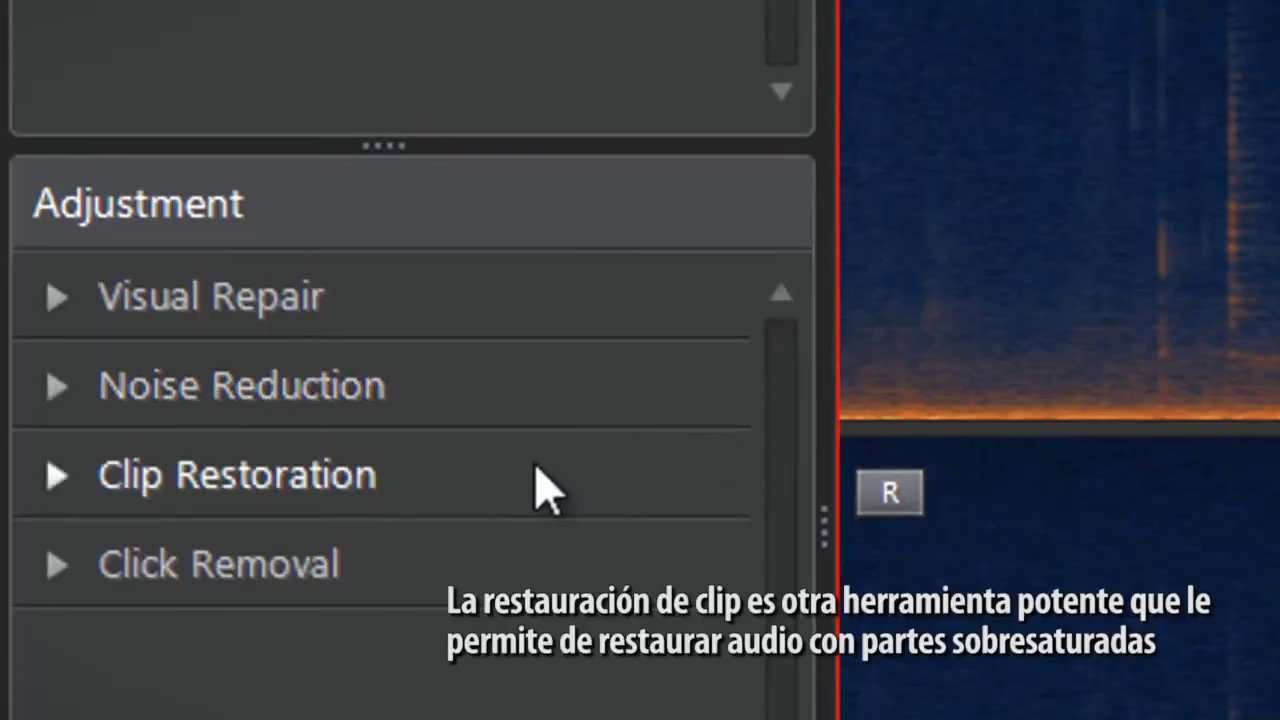
- In Clip Restoration waveform view, select the acapella's clipped peak from 0:00:03.693 to 0:00:04.894
click(537, 487)
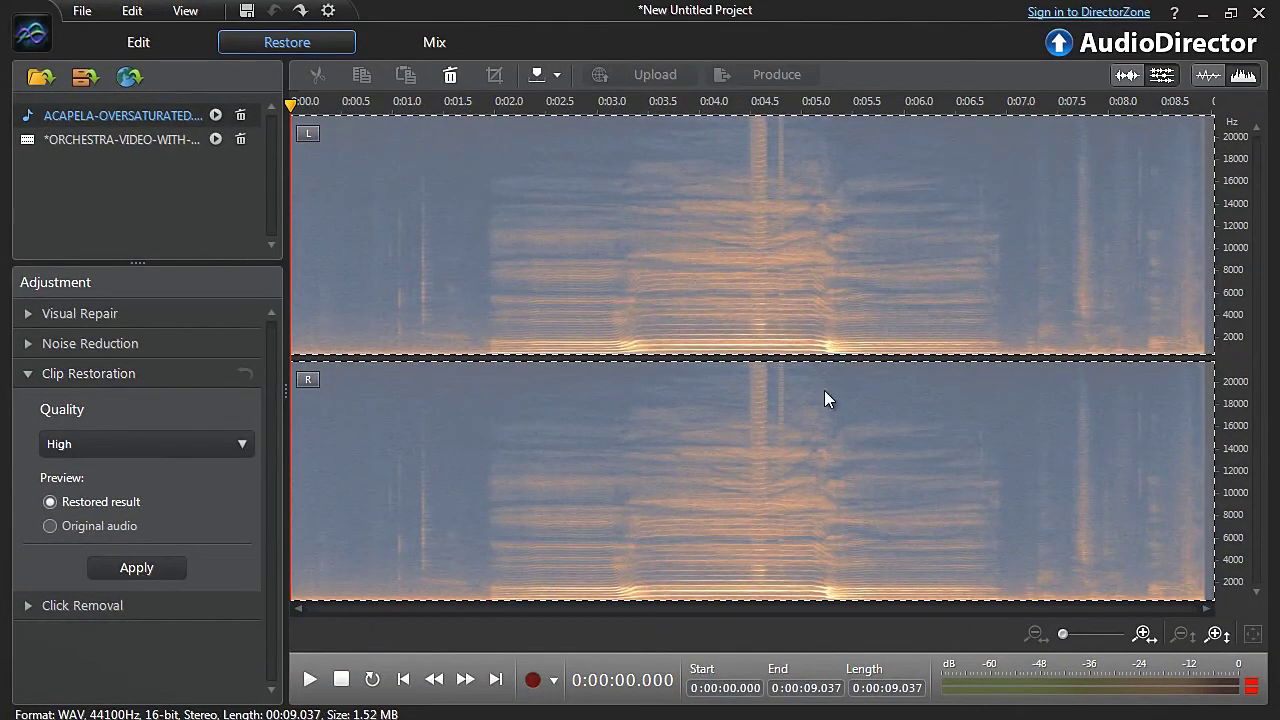
click(1209, 76)
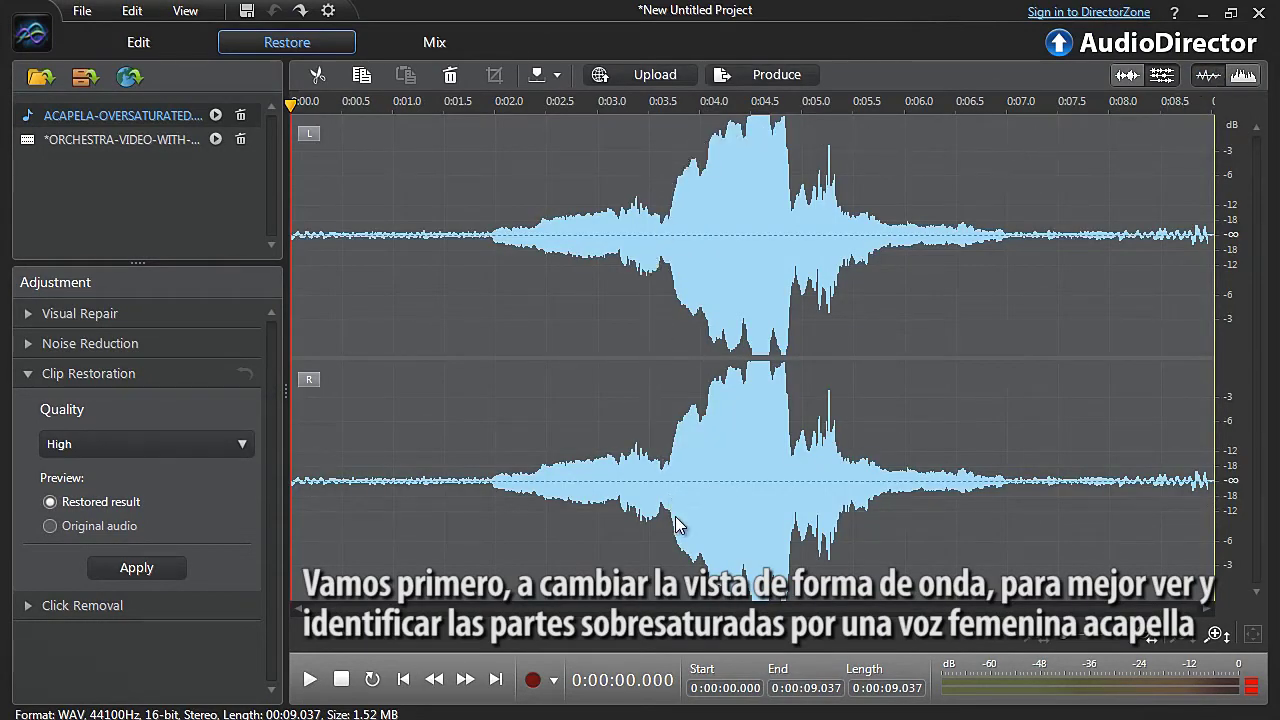
key(space)
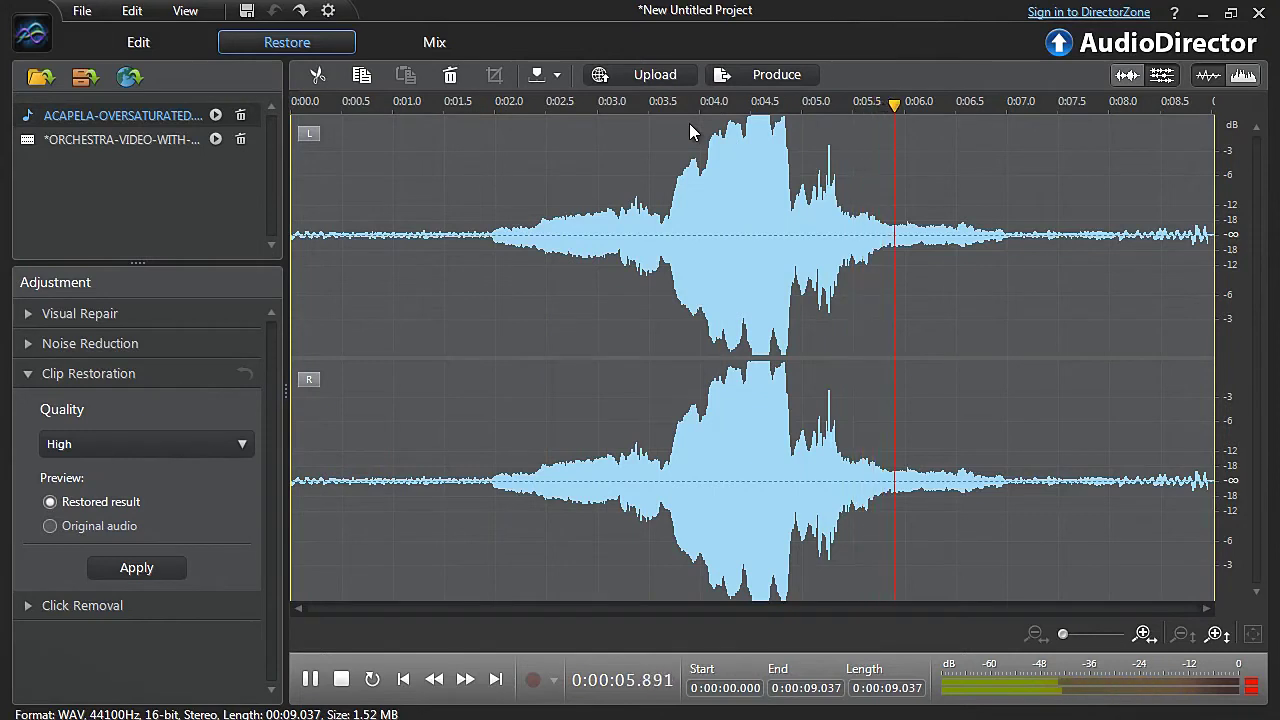
key(space)
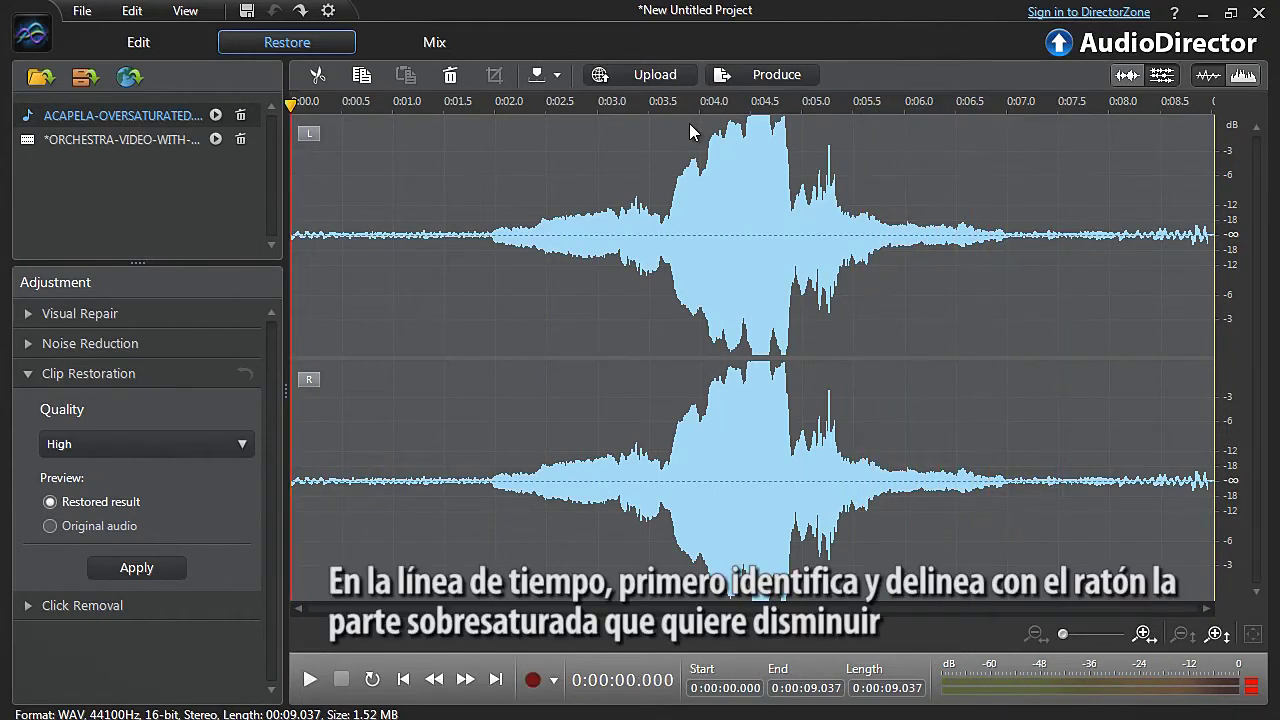
drag(670, 229, 793, 256)
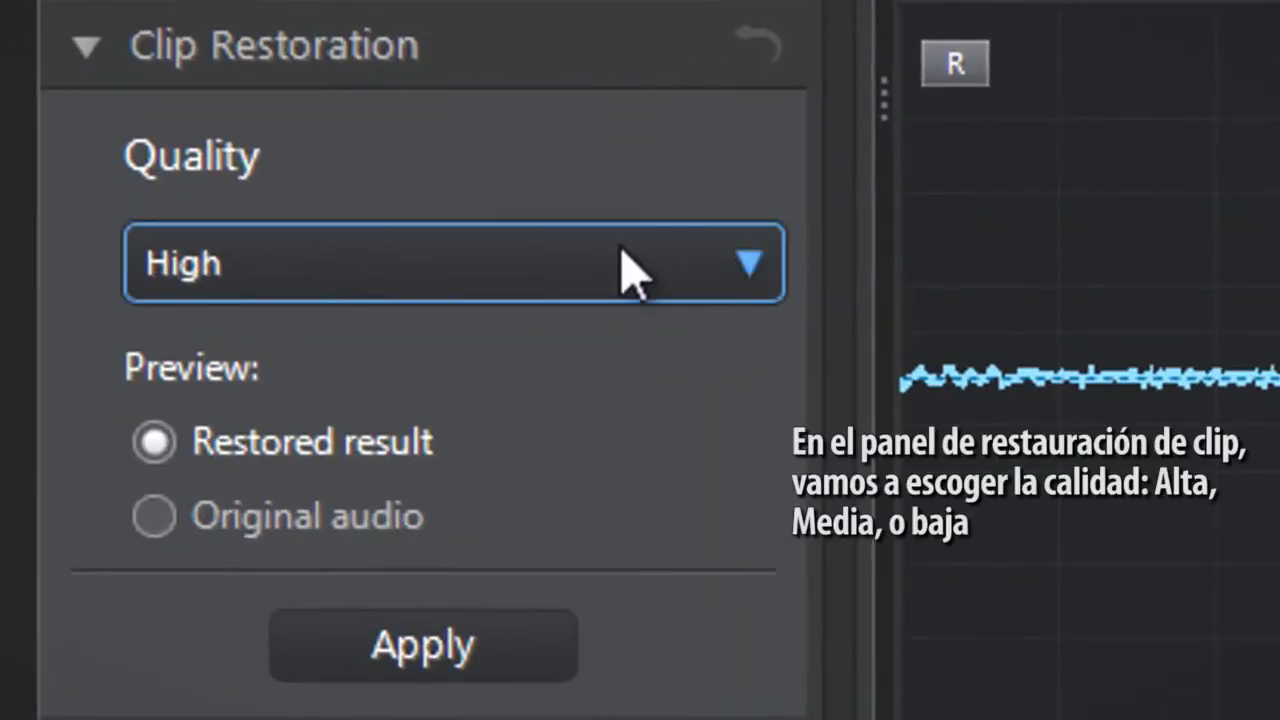
- Apply Clip Restoration at High quality to the clipped peak and play the result
click(622, 255)
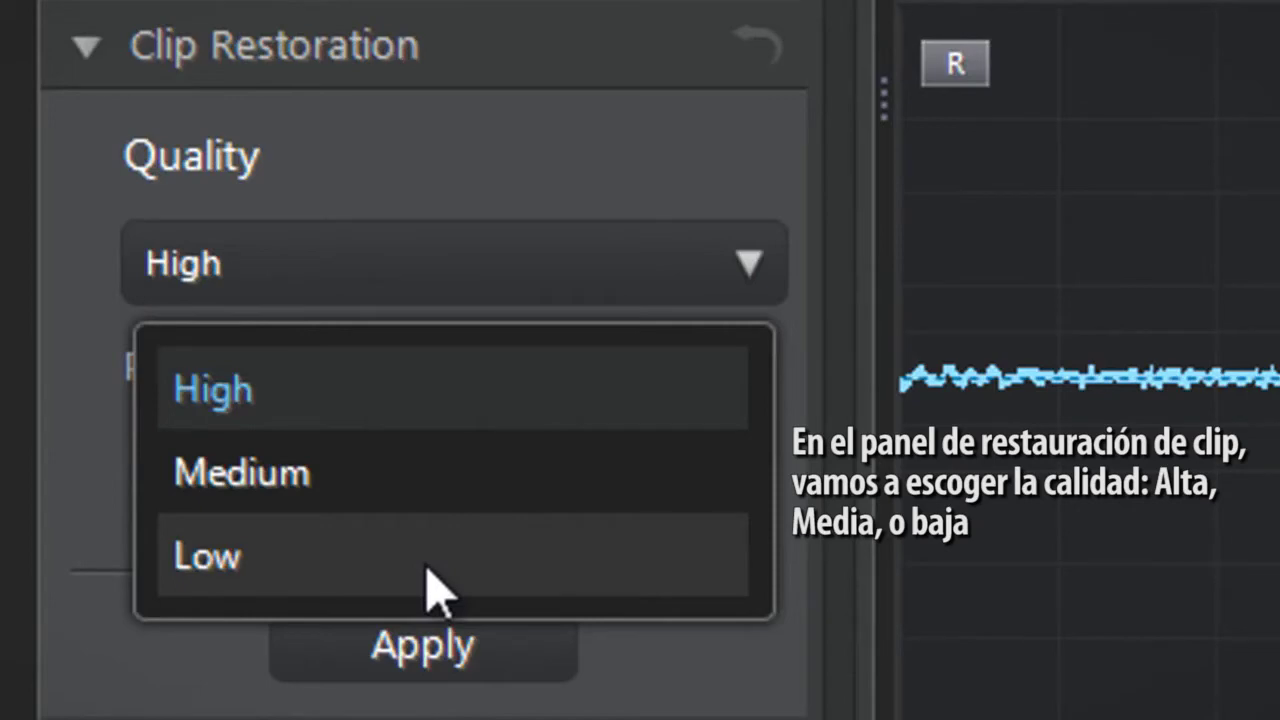
click(430, 392)
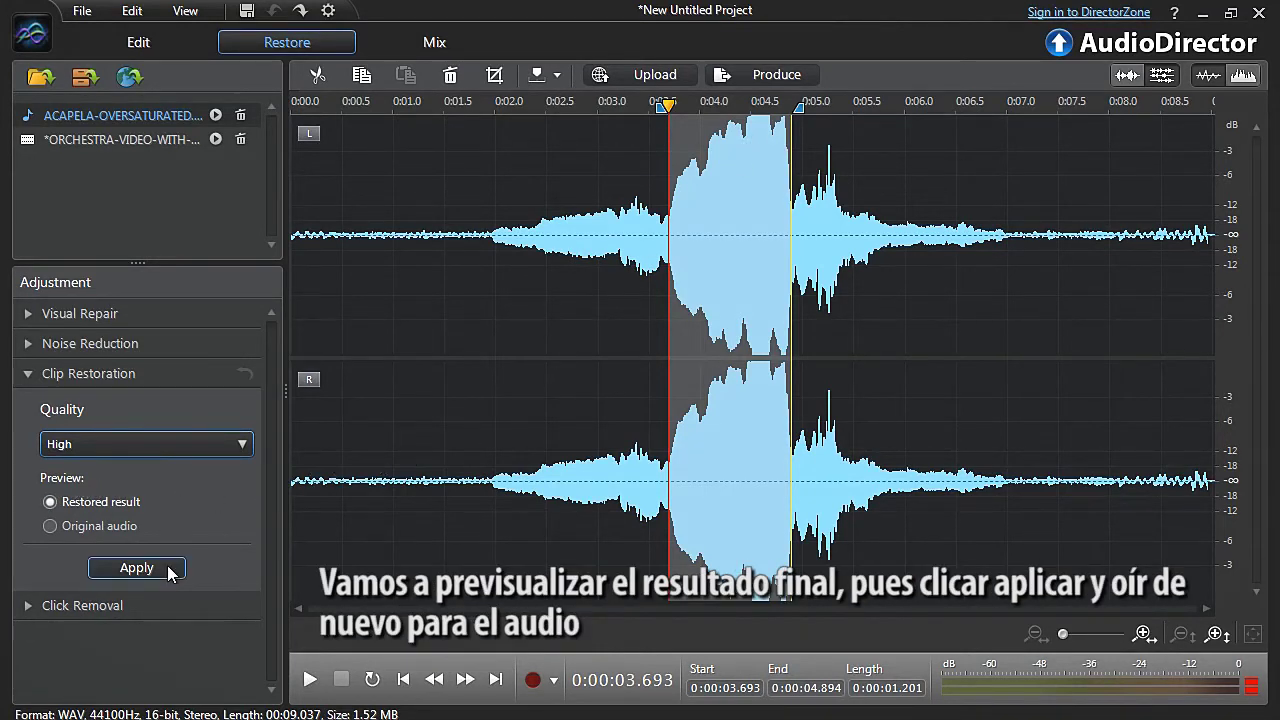
click(137, 567)
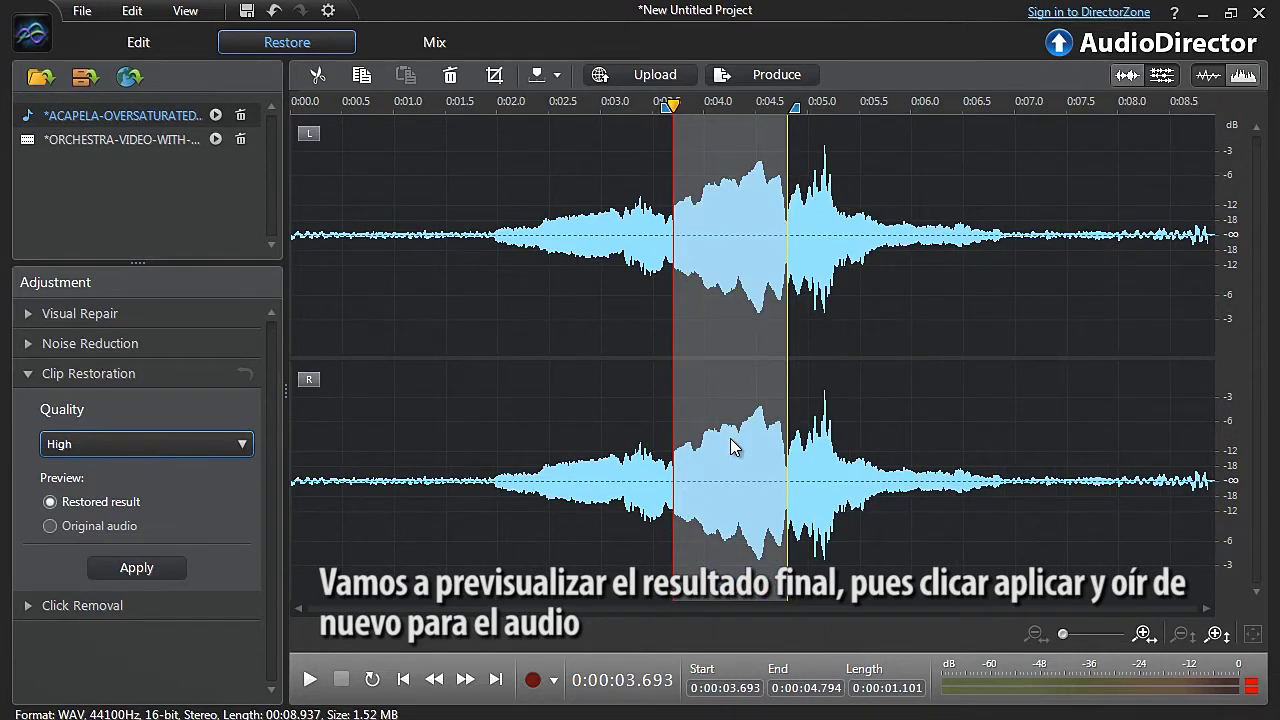
click(310, 680)
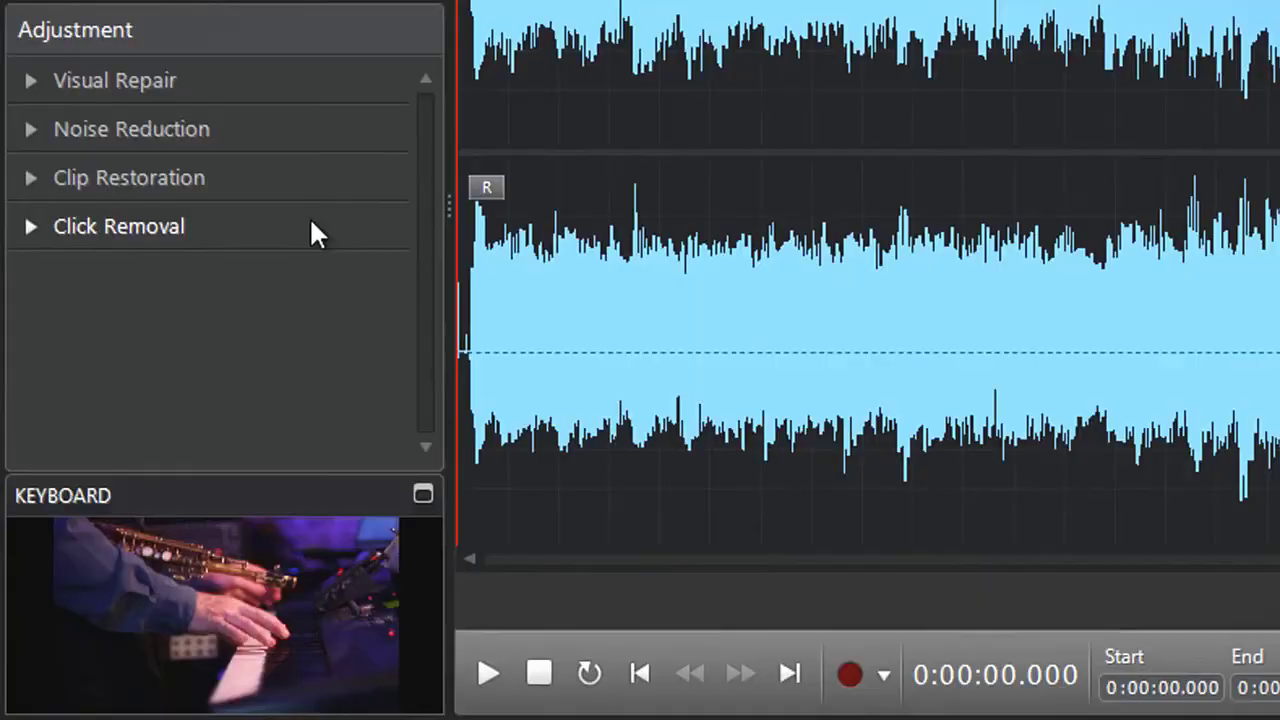
- Set Click Removal to the Heavy Click Removal preset at 80% sensitivity
click(311, 226)
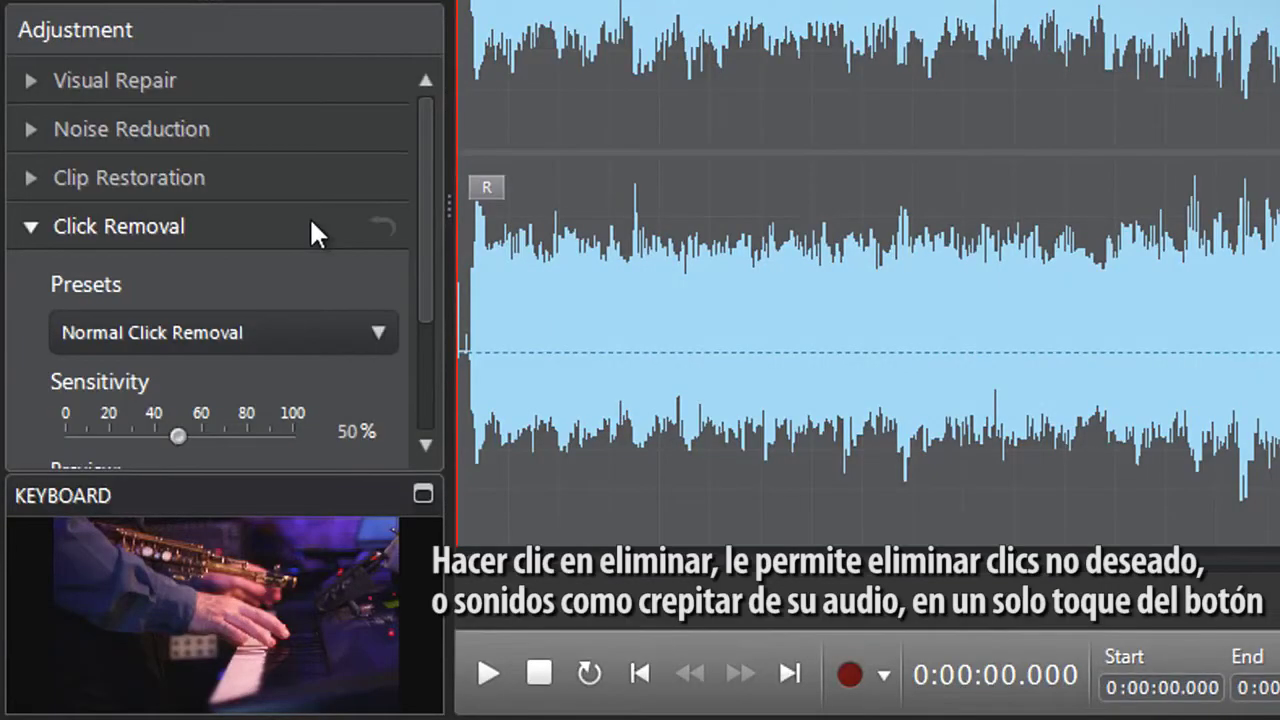
drag(428, 240, 420, 316)
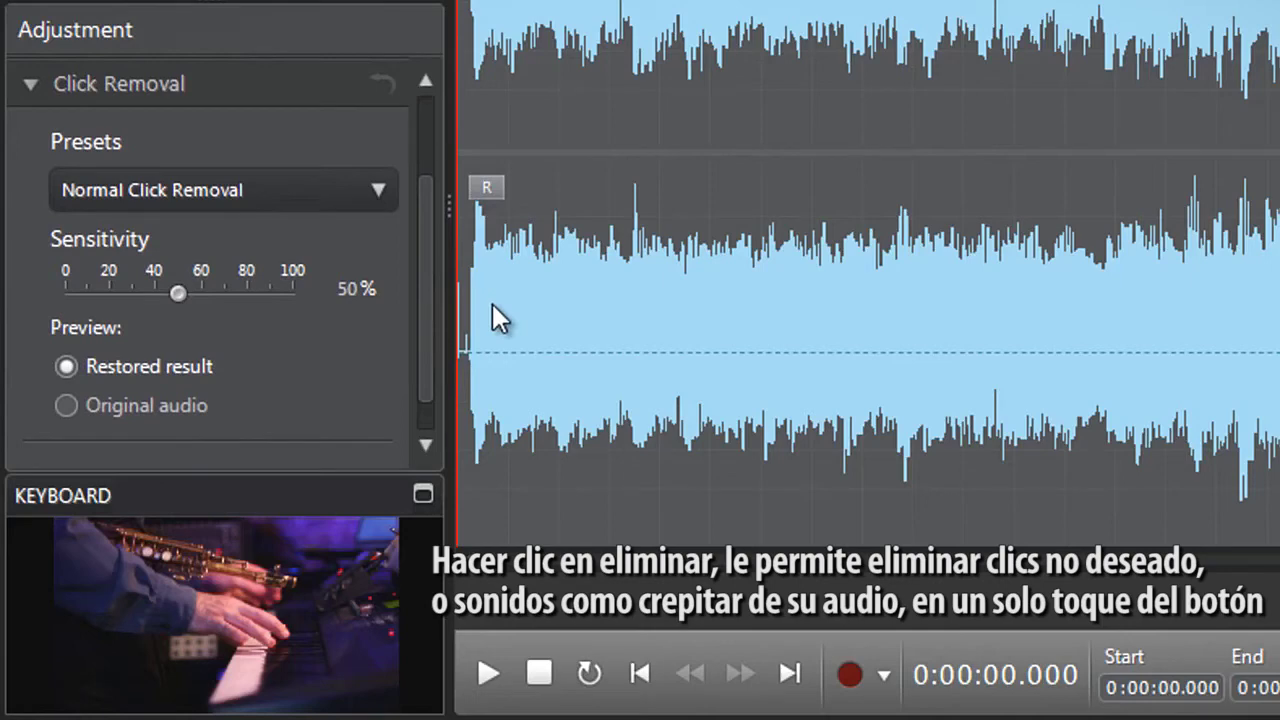
key(space)
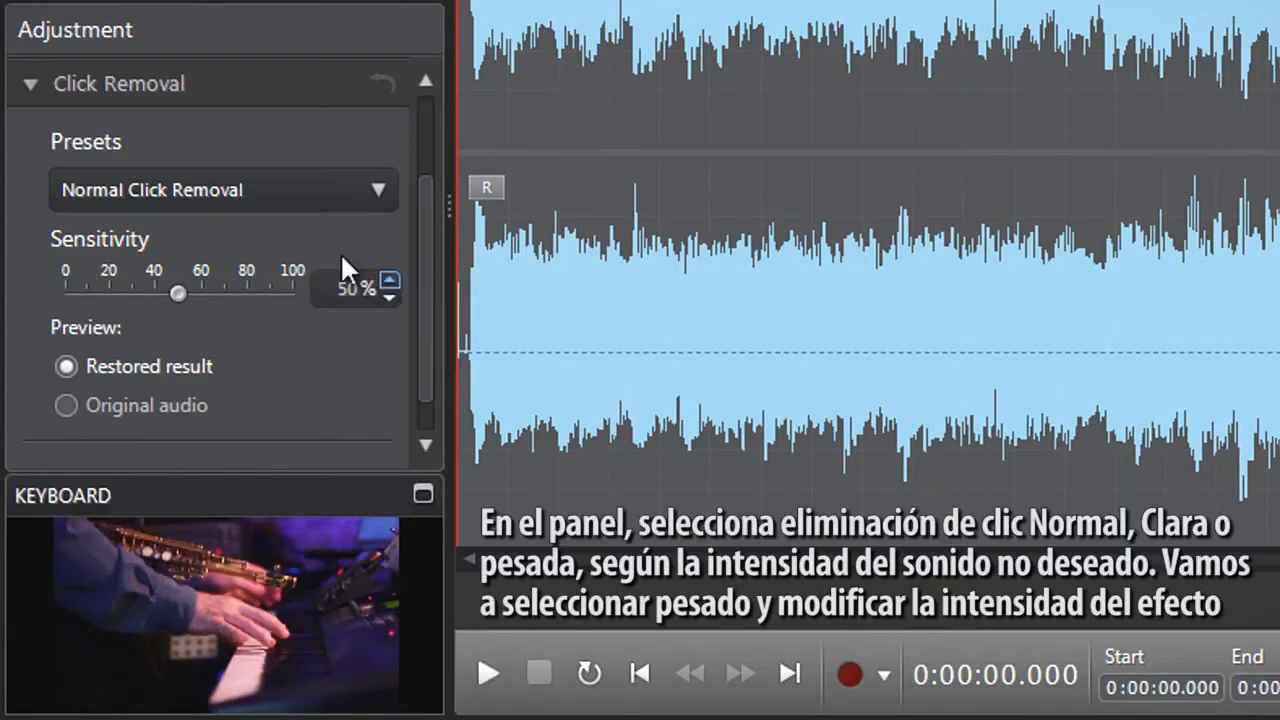
click(306, 193)
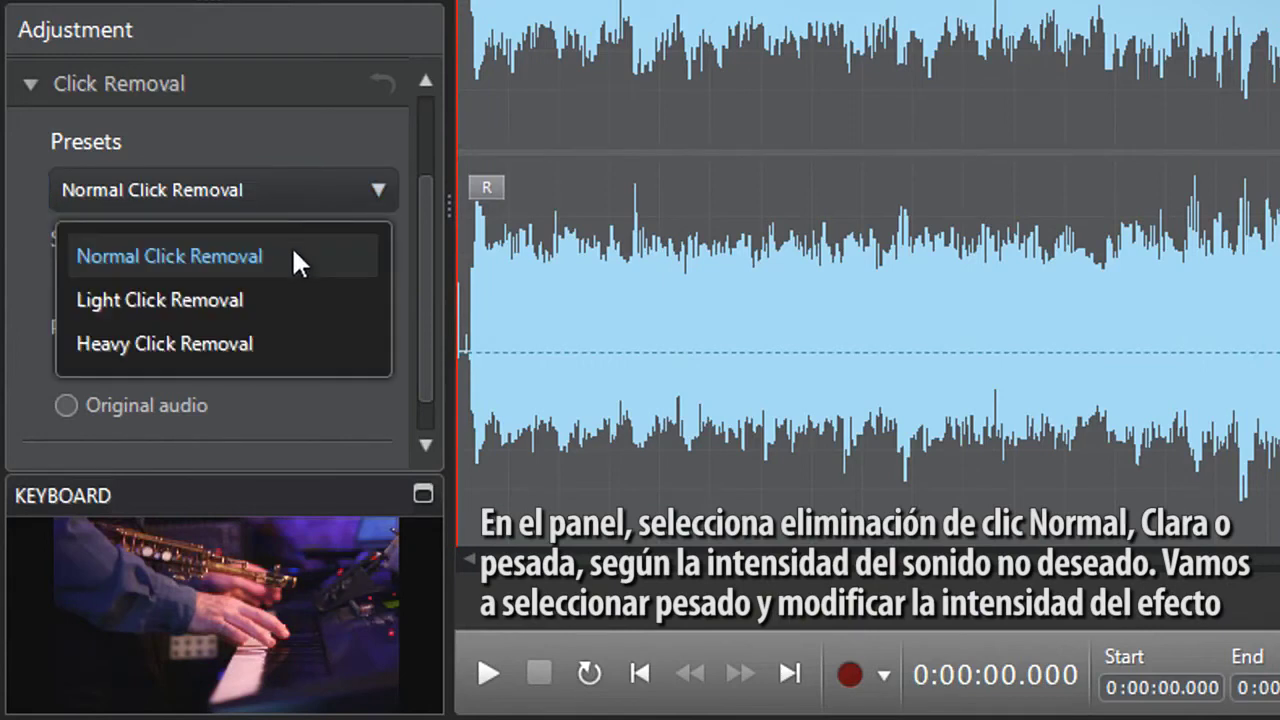
click(290, 343)
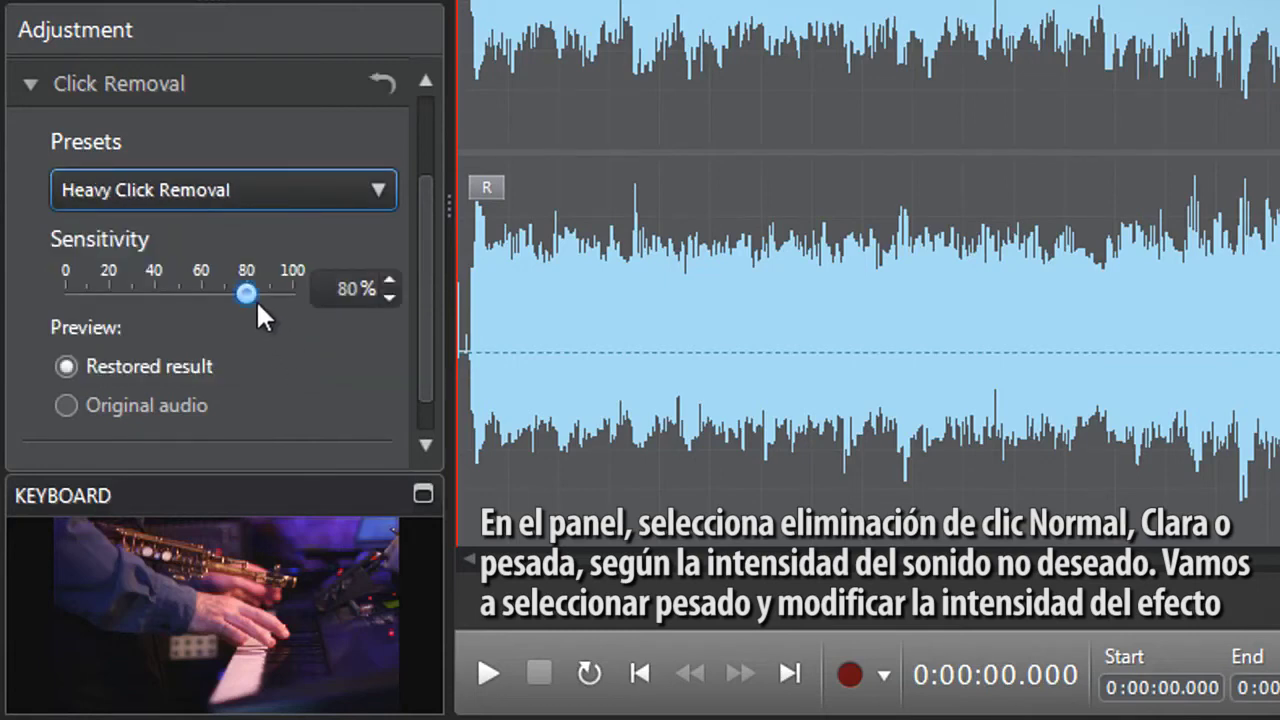